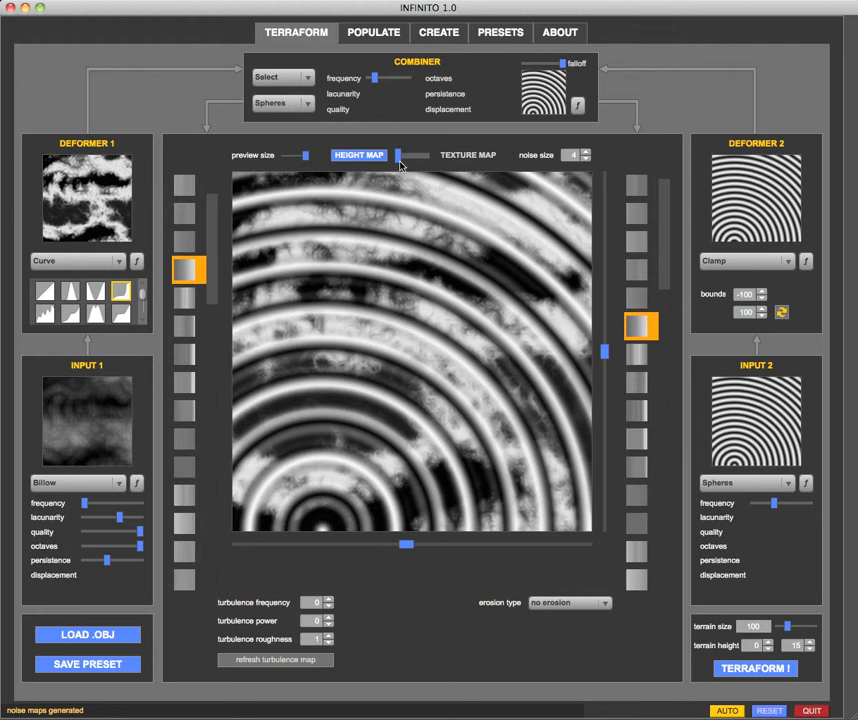
Compare the height map and texture map previews of the noise, leaving the texture map displayed.
drag(400, 160, 424, 162)
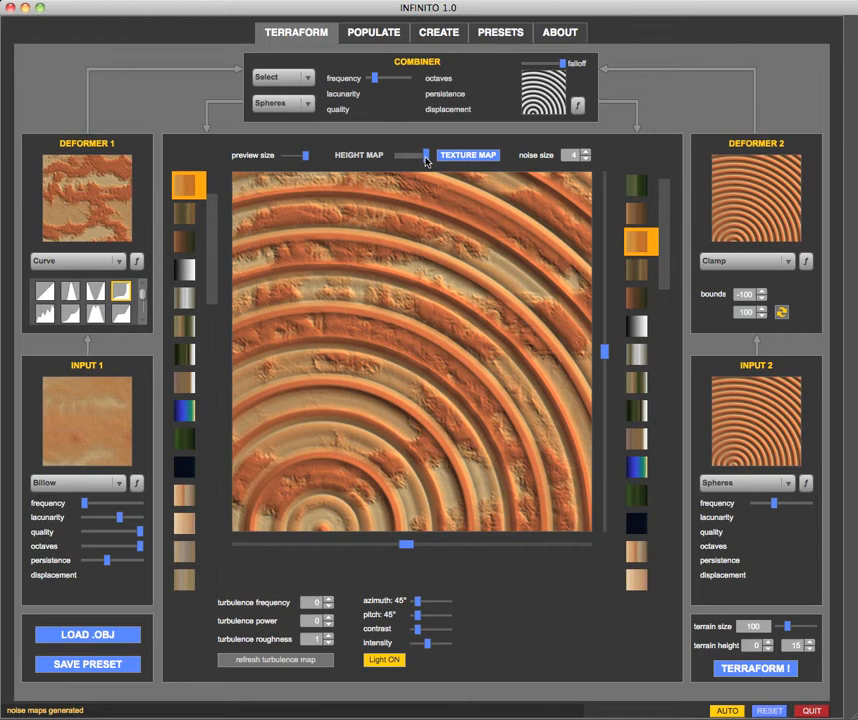
click(408, 163)
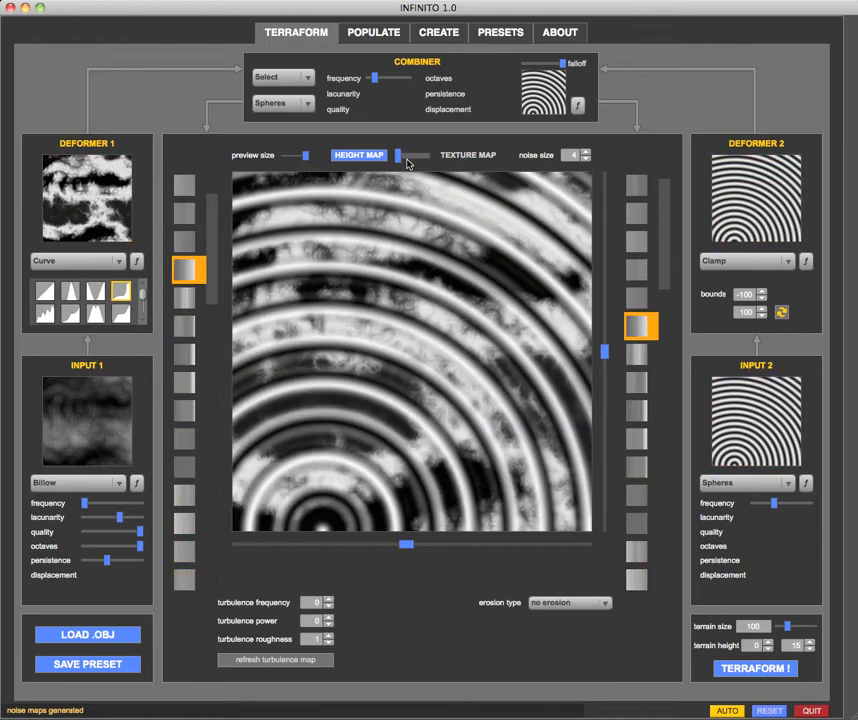
click(431, 163)
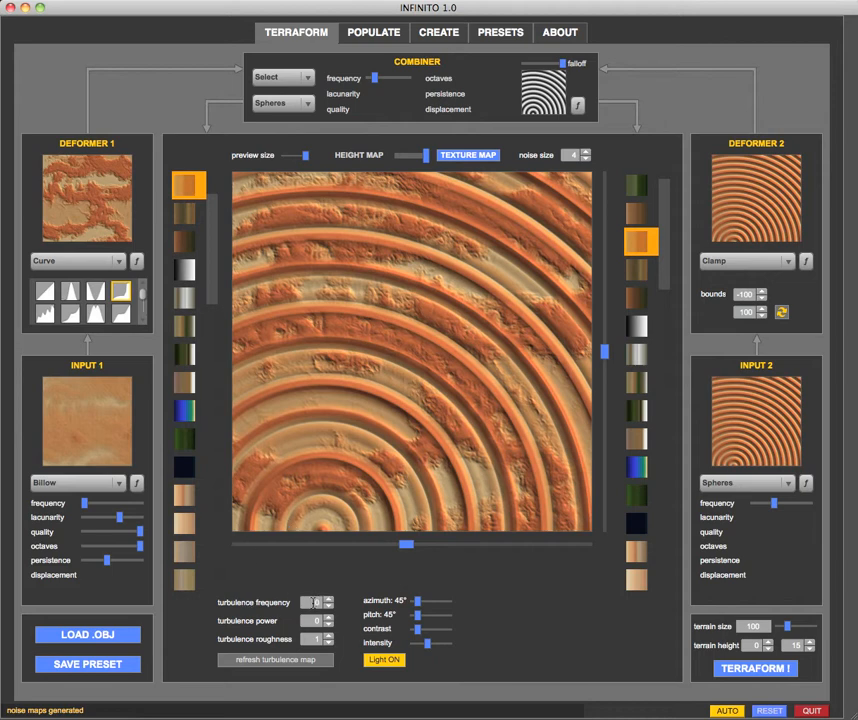
Set turbulence frequency to 25, power to 80 and roughness to 30, and recompute the noise preview.
click(313, 602)
text(25)
key(Return)
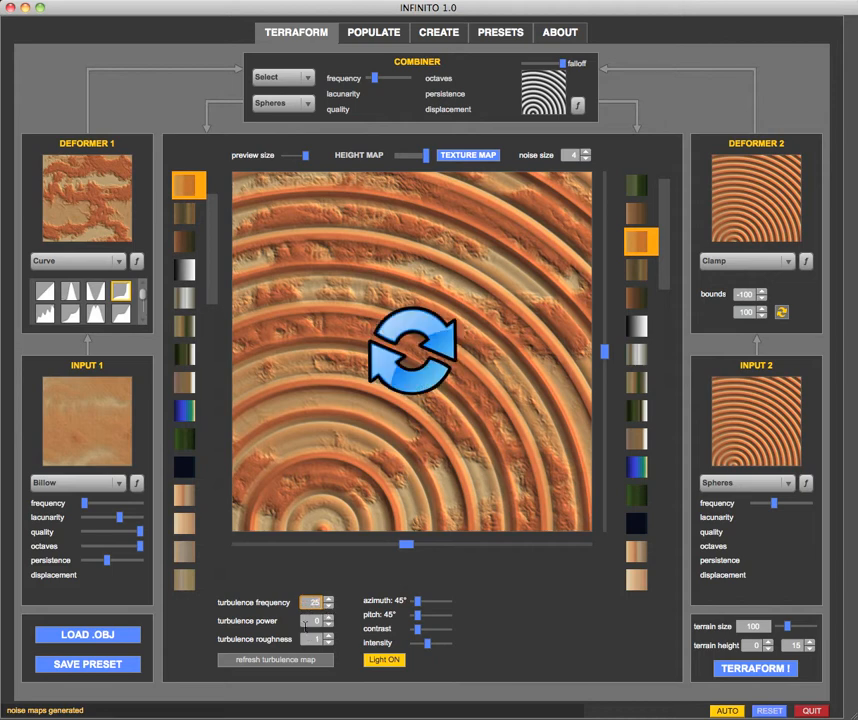
click(313, 621)
text(80)
click(313, 639)
text(30)
click(427, 368)
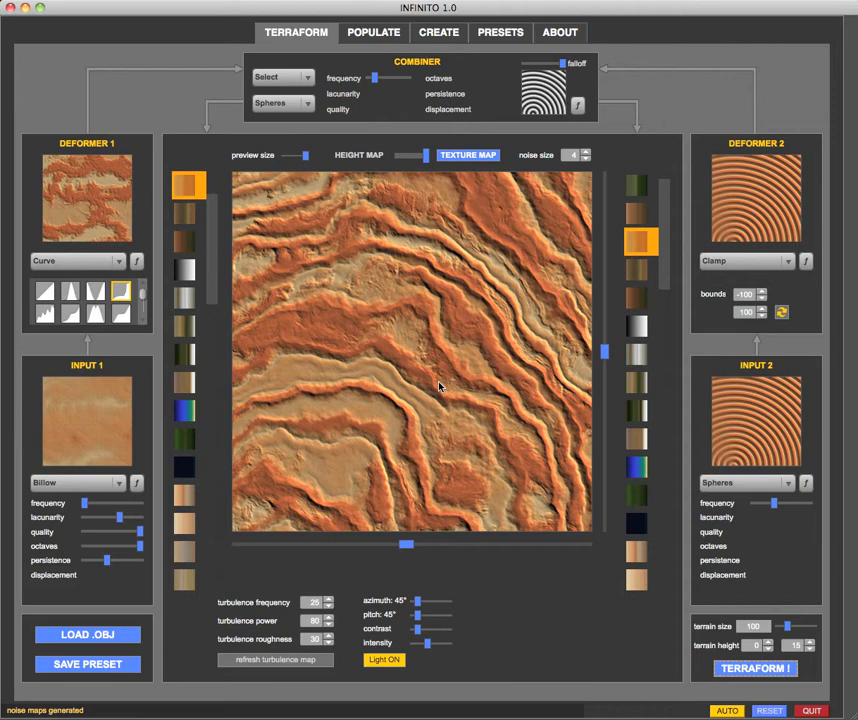
Set the turbulence frequency to 55 and recompute the noise preview.
click(314, 603)
text(55)
key(Return)
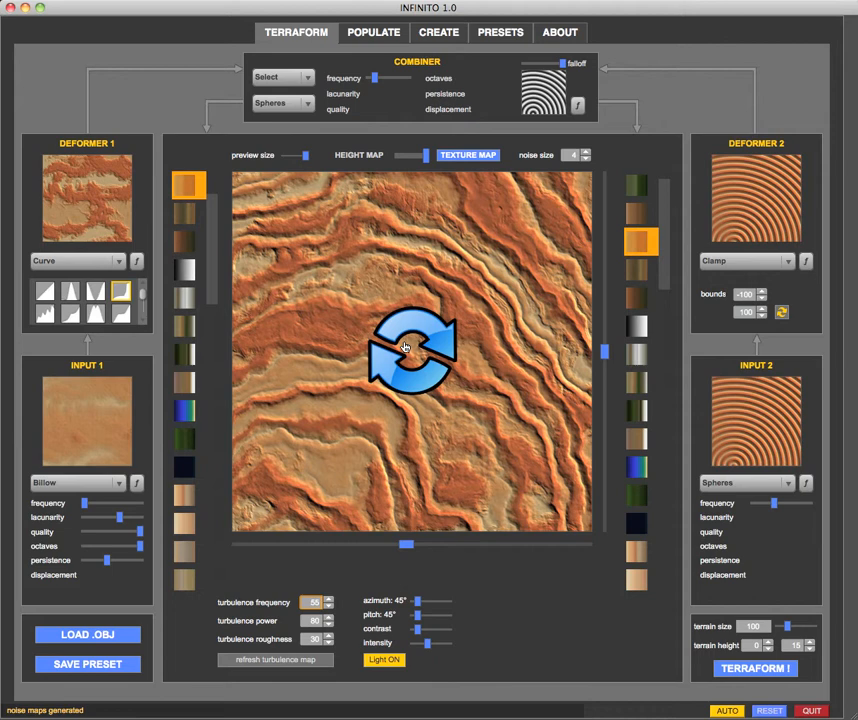
click(404, 361)
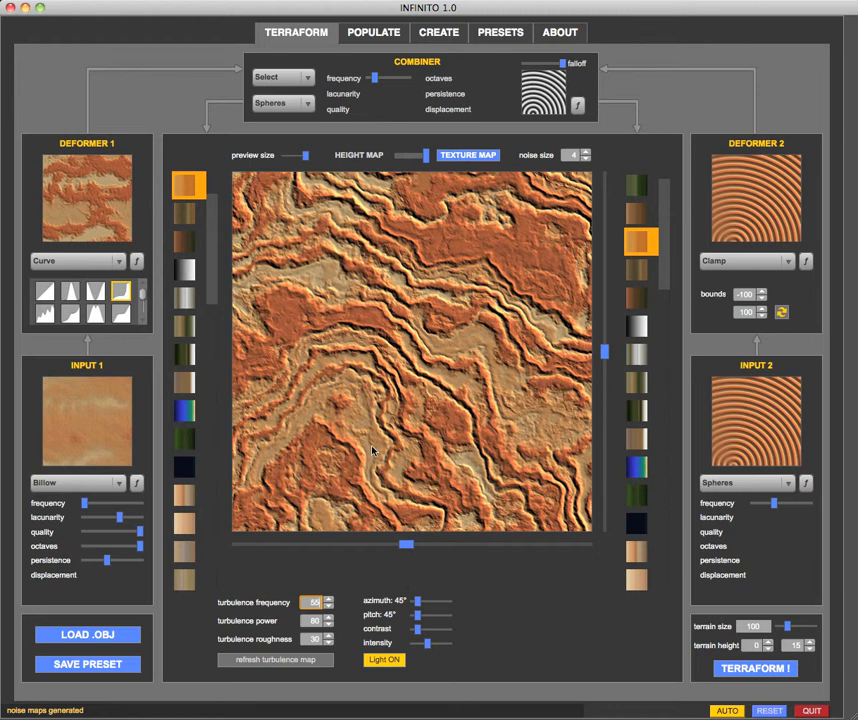
Set the turbulence power to 5 and recompute the noise preview.
click(304, 621)
text(5)
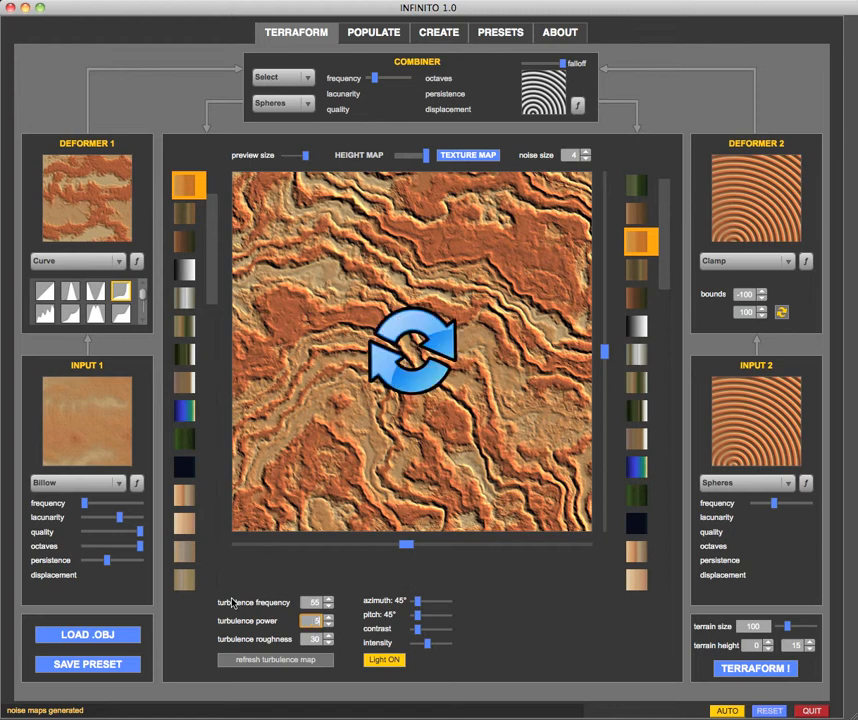
click(433, 326)
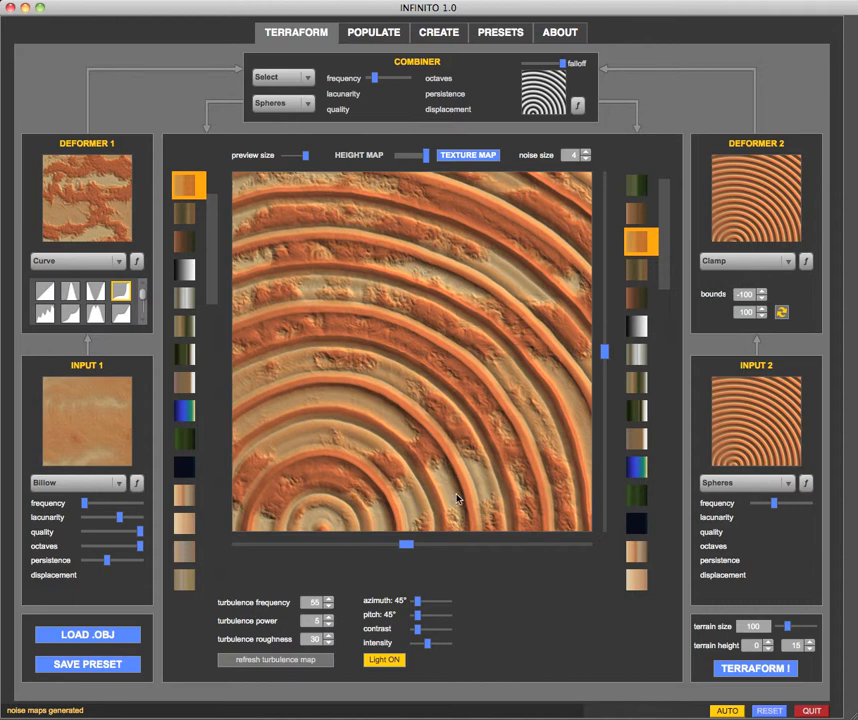
Set the turbulence power to 150 and recompute the noise preview.
click(313, 620)
text(150)
key(Return)
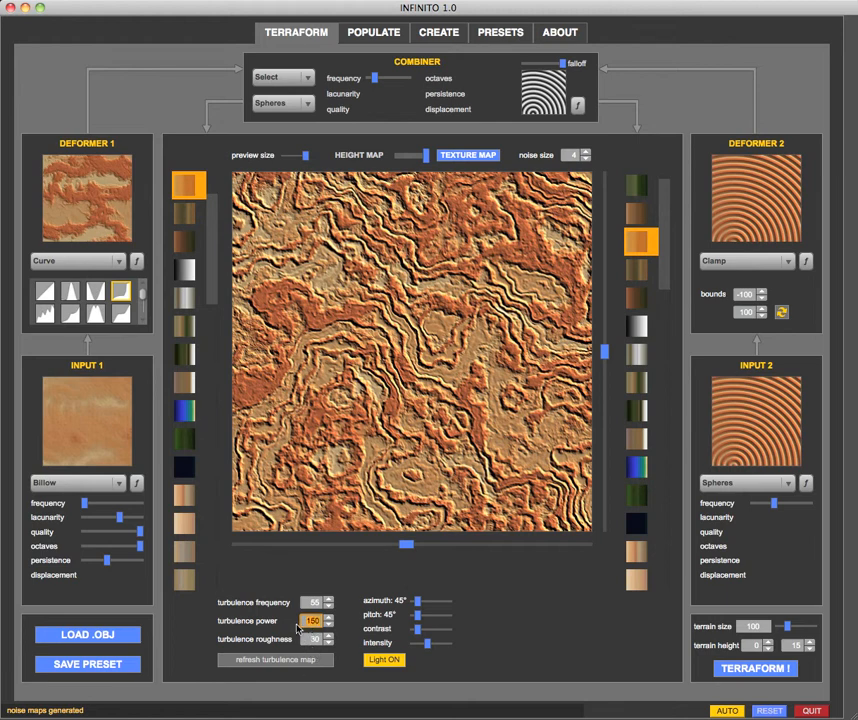
Set the turbulence power to 70 and the turbulence roughness to 1, recomputing the noise preview.
text(70)
key(Return)
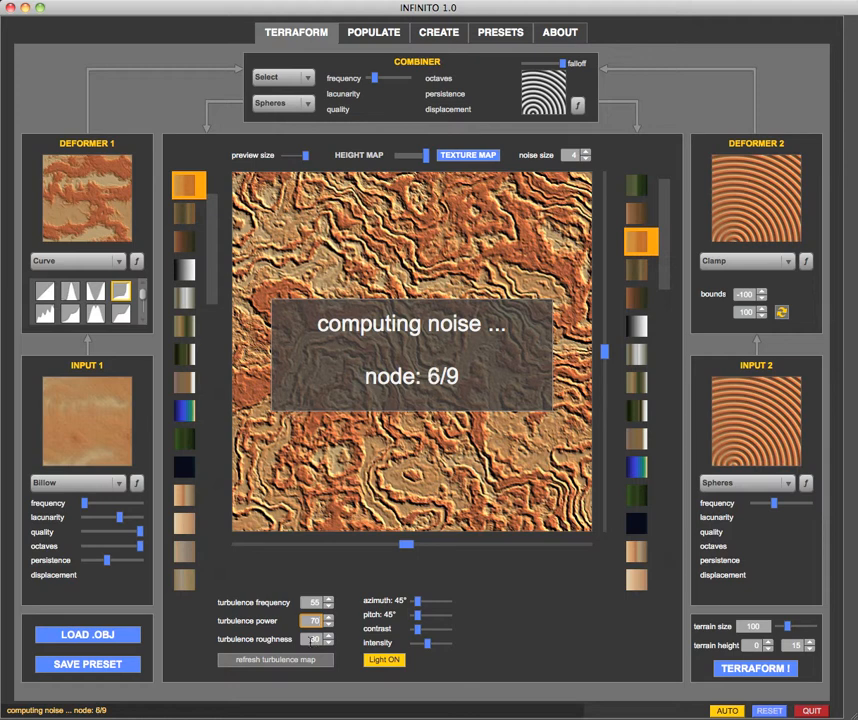
click(314, 638)
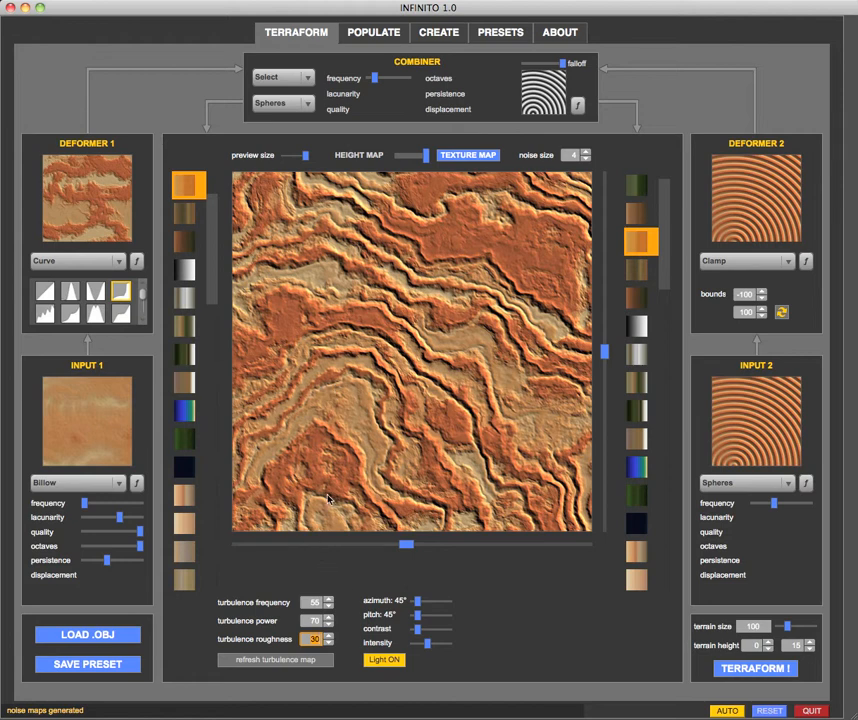
text(1)
key(Return)
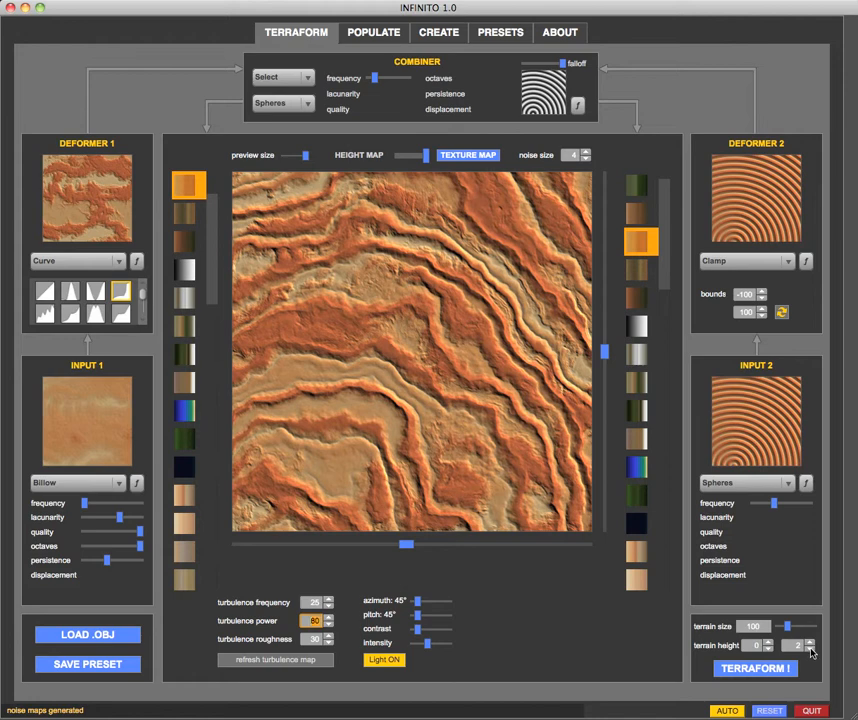
Lower the second terrain height value to 1 and generate the 3D terrain from the turbulent noise.
click(810, 650)
click(767, 668)
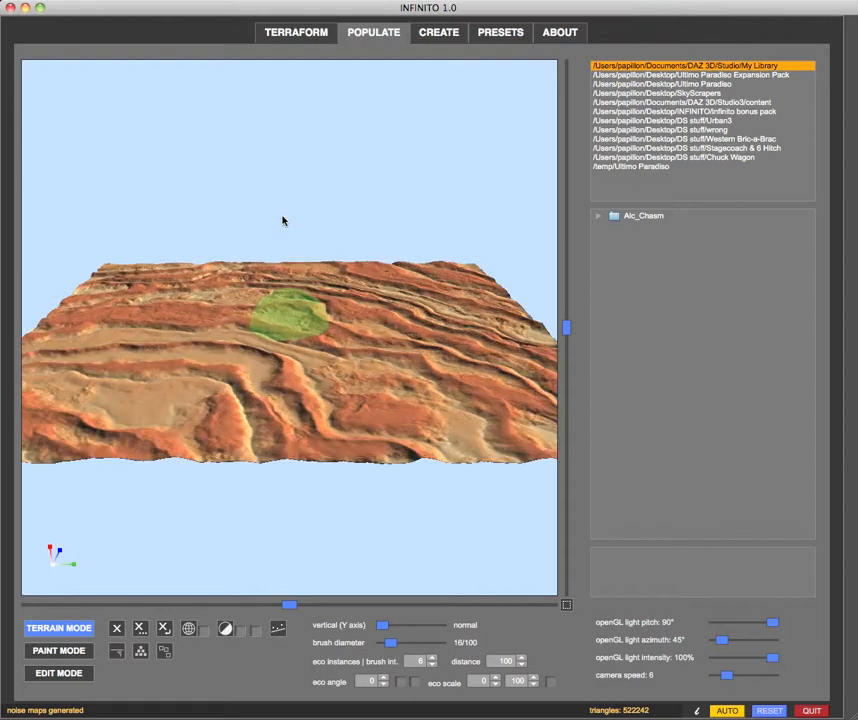
mouse_move(239, 308)
mouse_down()
mouse_move(243, 319)
mouse_move(339, 333)
mouse_move(237, 343)
mouse_move(207, 335)
mouse_move(251, 330)
mouse_move(241, 341)
mouse_up()
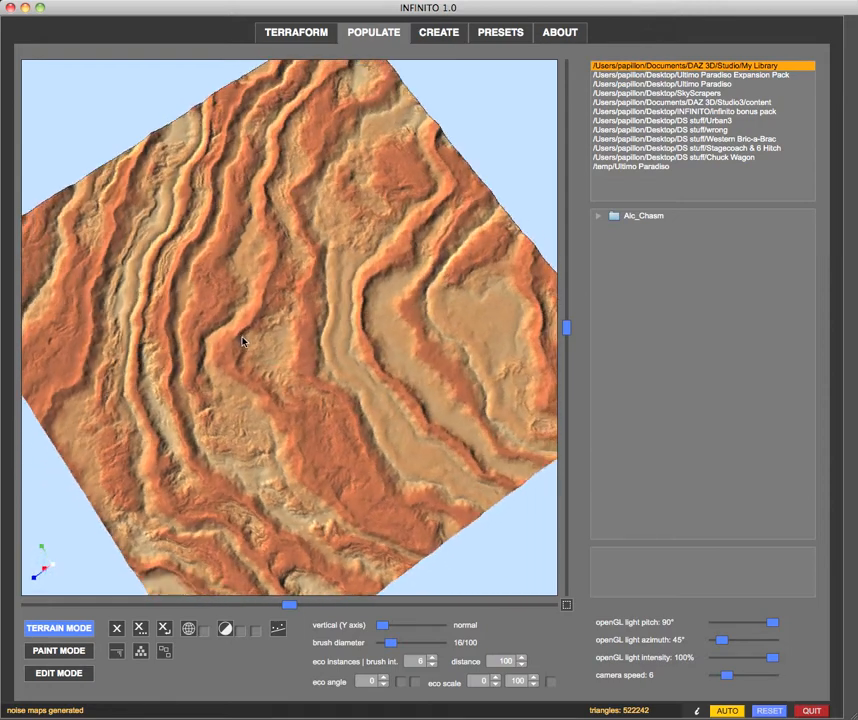
Return to the terraforming settings and set the turbulence power to 0.
click(279, 33)
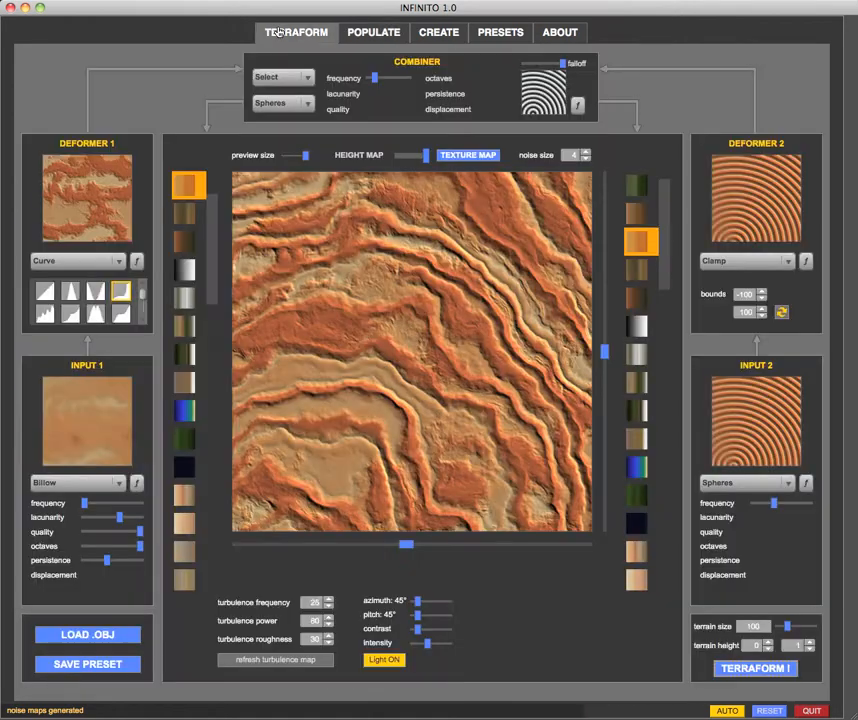
click(310, 620)
text(0)
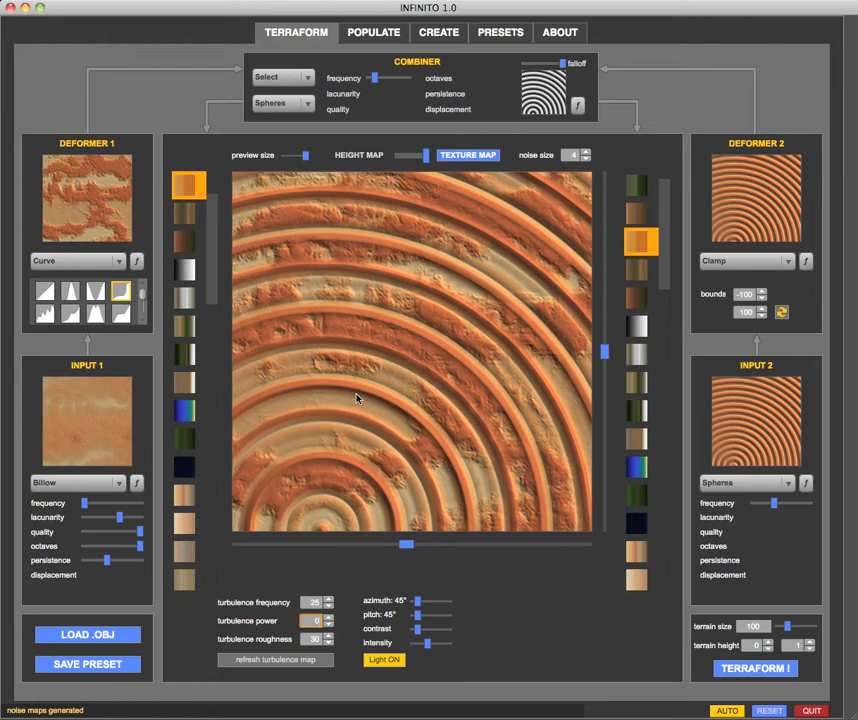
Inspect the previously generated 3D terrain in the populate view and return to the terraforming settings.
click(363, 33)
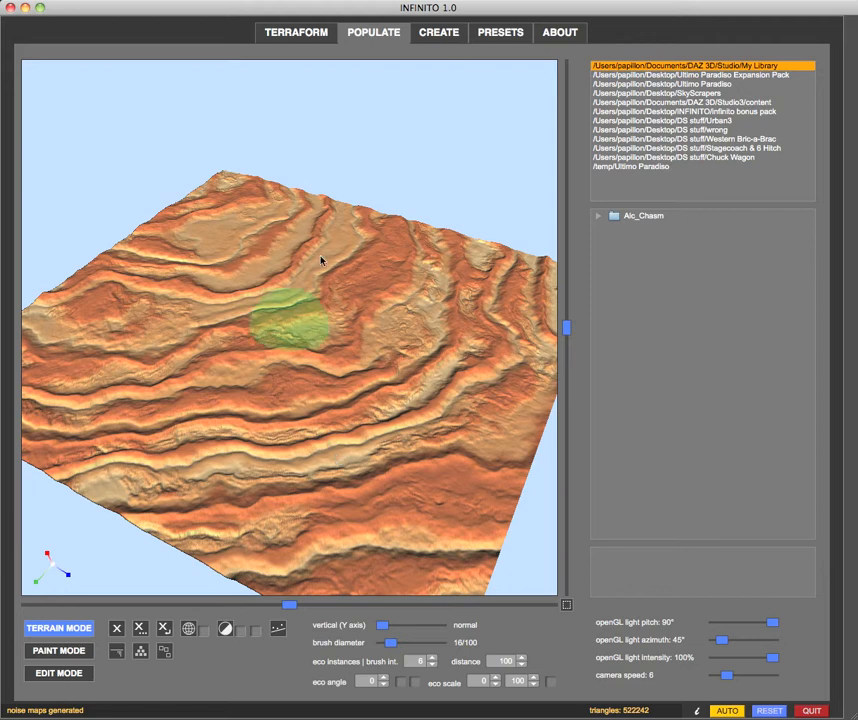
click(296, 32)
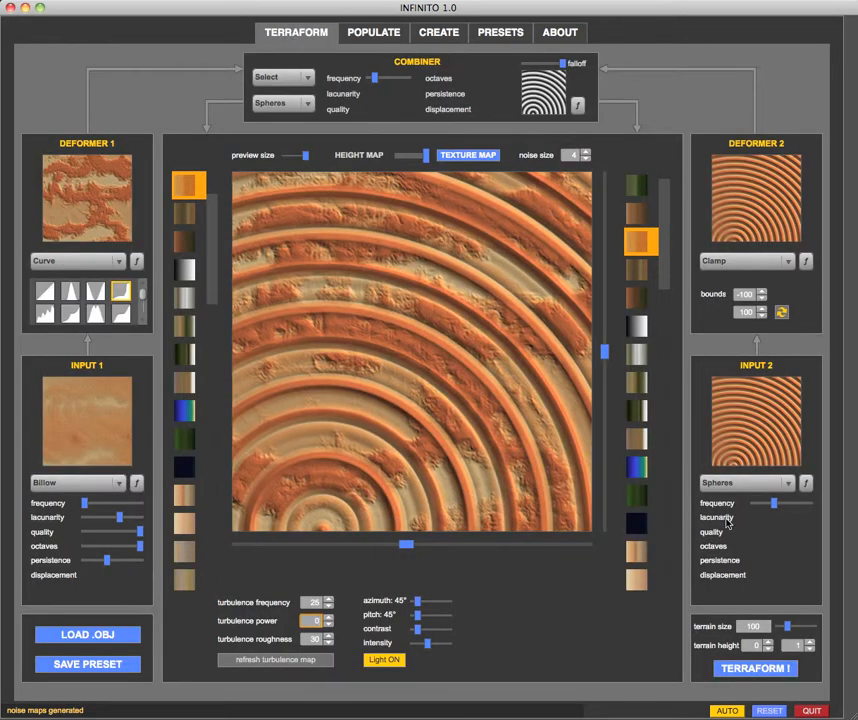